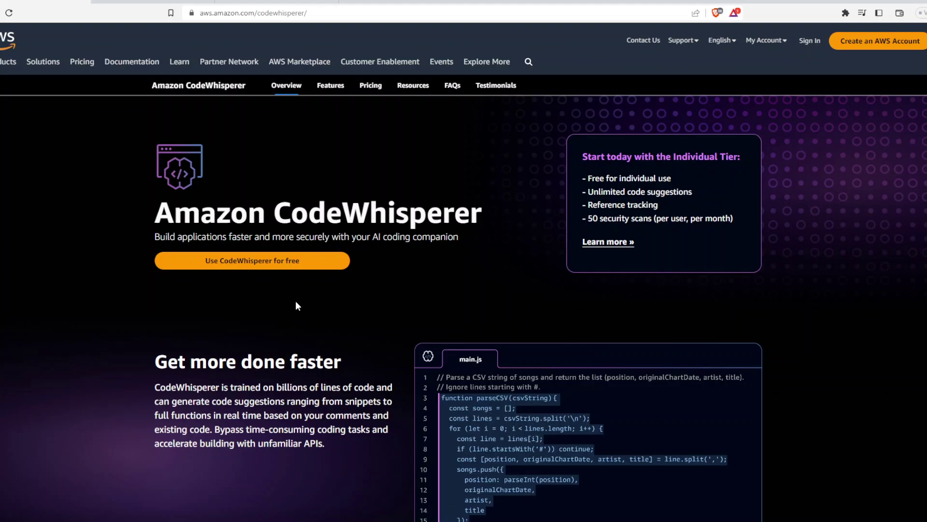
Read the Amazon CodeWhisperer overview, highlighting its heading and 'AI coding companion', and view getting-started resources
drag(156, 216, 480, 208)
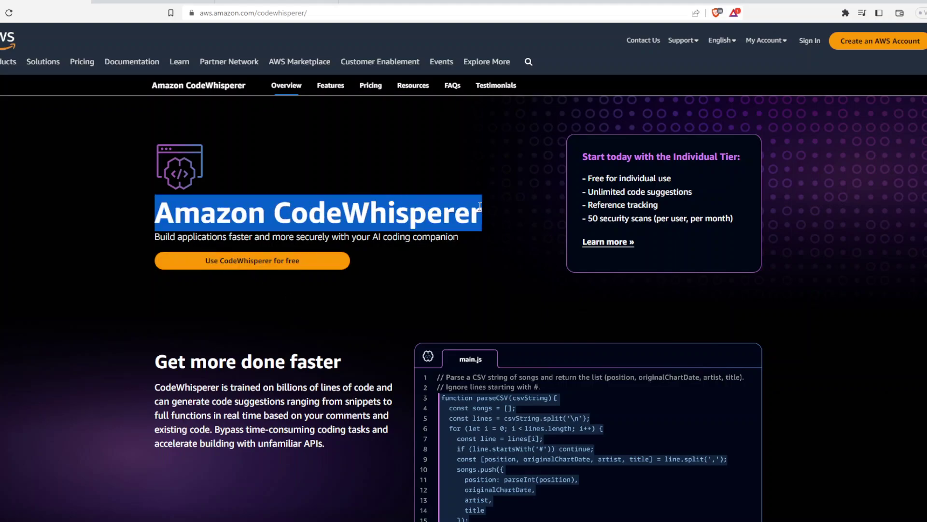
drag(372, 236, 437, 232)
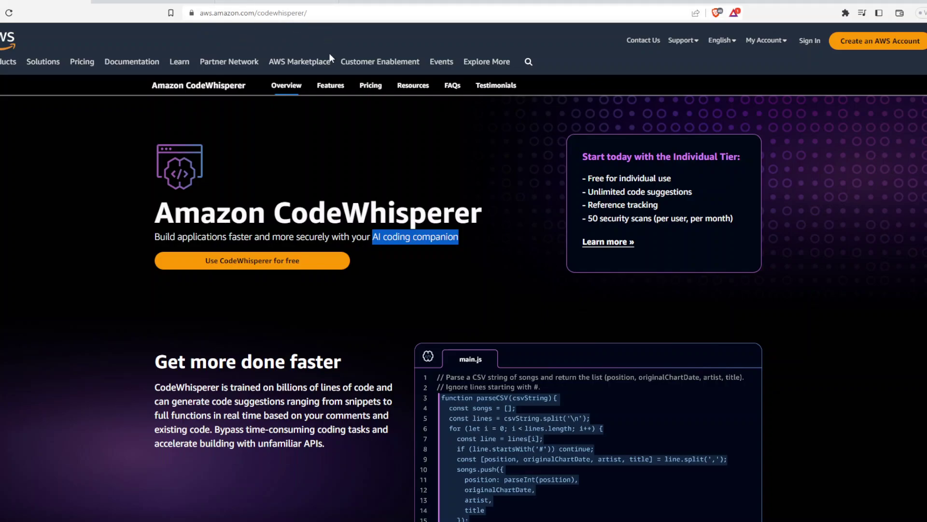
click(286, 210)
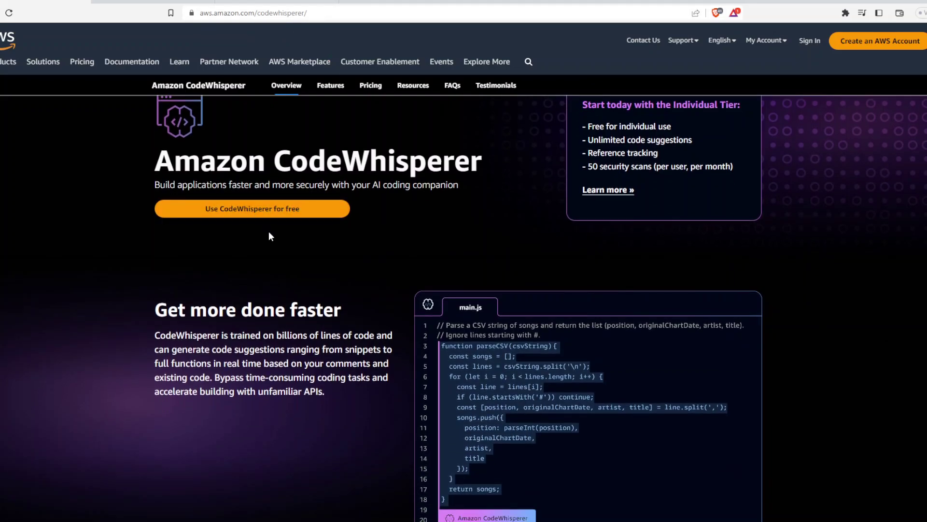
scroll(269, 231, down, 2)
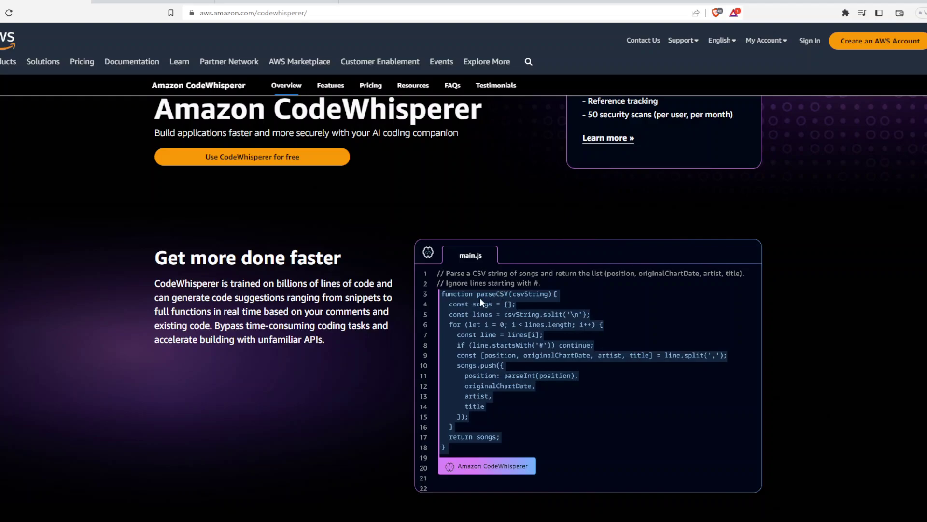
click(259, 159)
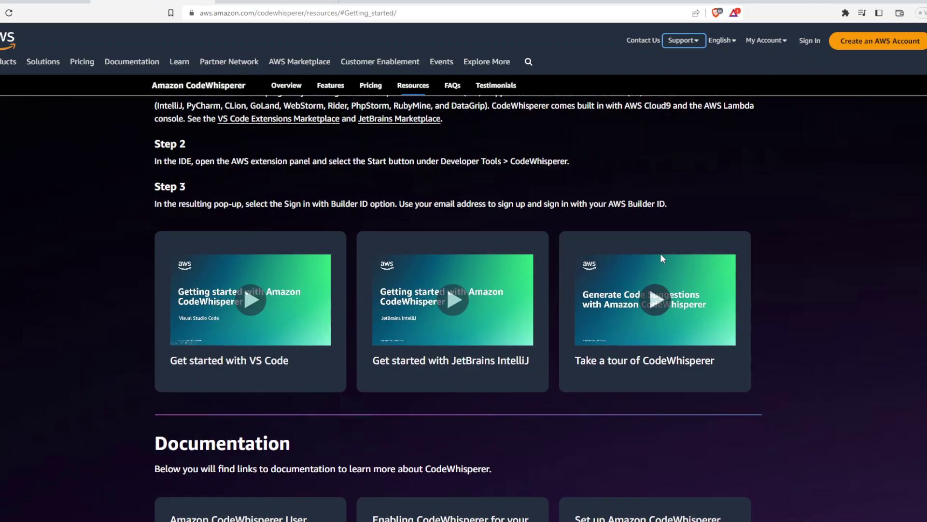
key(alt+Left)
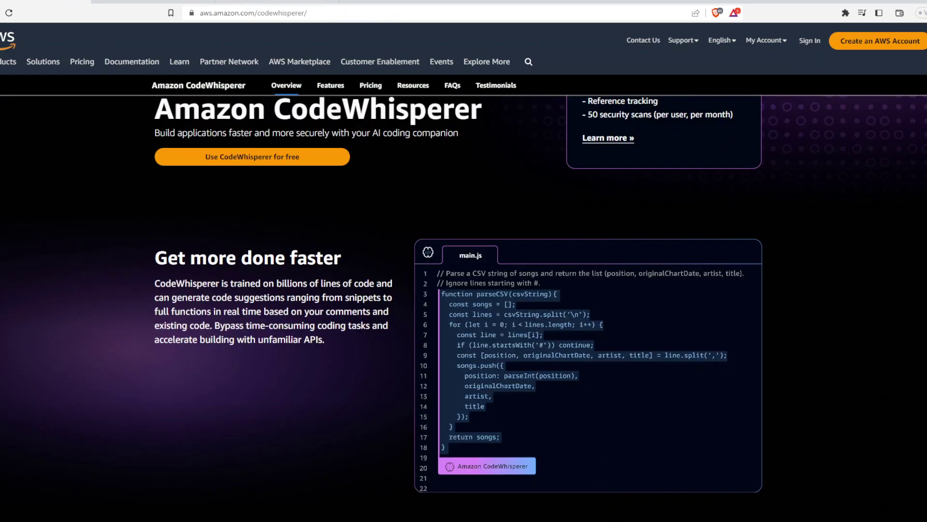
Find AWS Toolkit among the 'aws' extensions and confirm CodeWhisperer is connected via AWS Builder ID
click(613, 513)
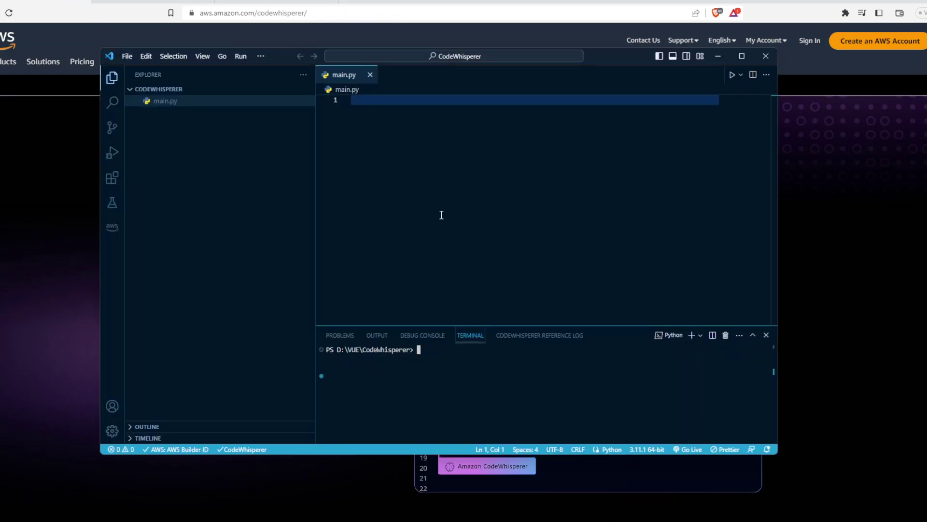
click(112, 177)
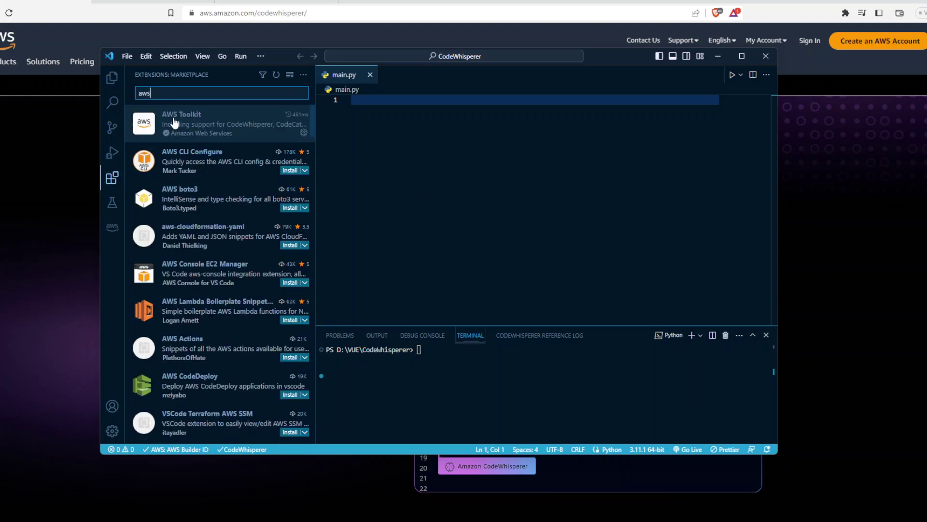
mouse_move(217, 123)
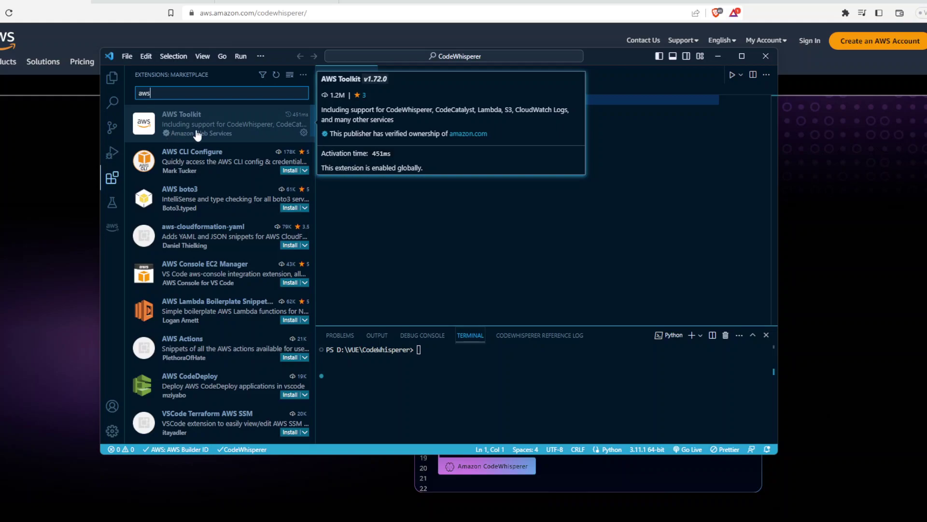
click(246, 120)
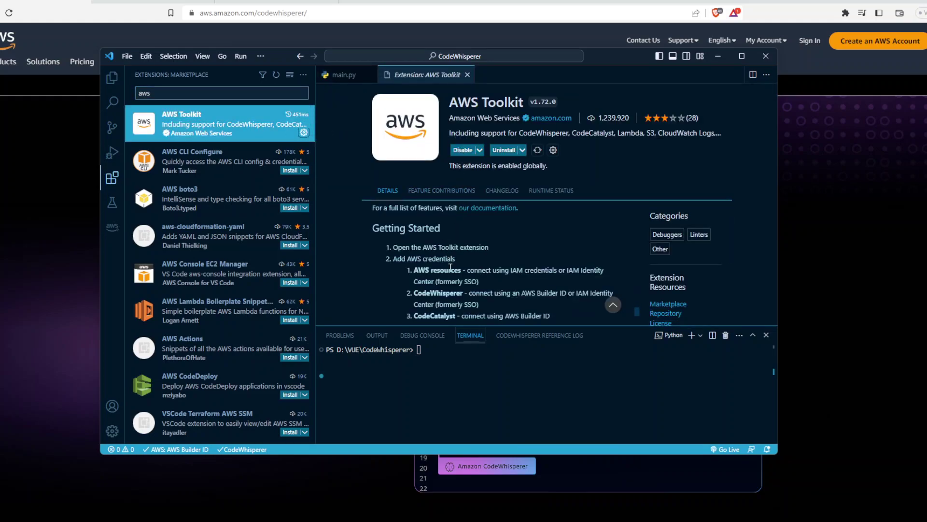
click(111, 228)
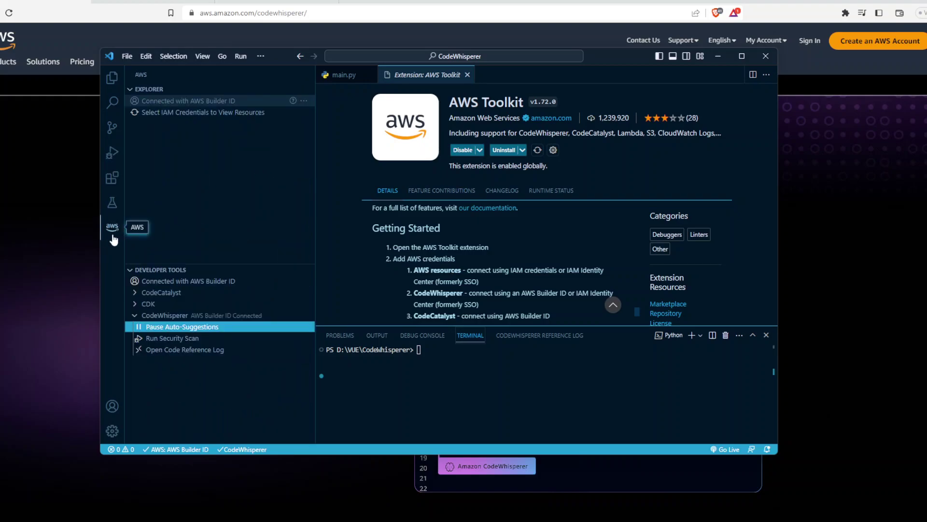
Leave the AWS Toolkit details and return to the empty main.py, ready for the comment
mouse_move(217, 101)
click(467, 76)
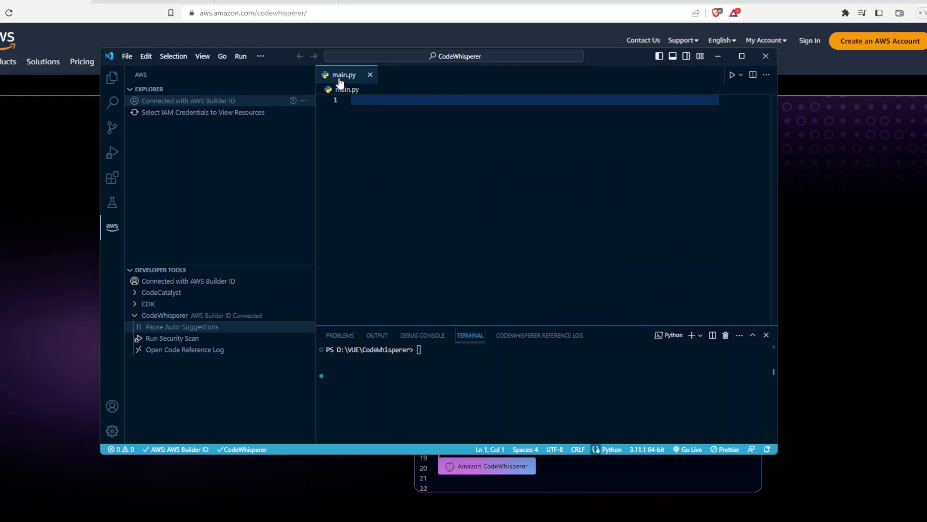
click(112, 78)
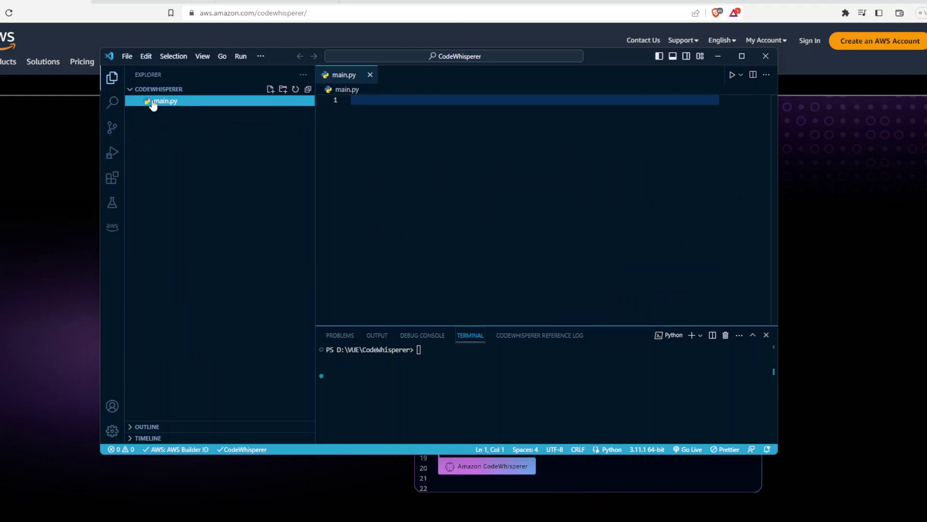
click(384, 122)
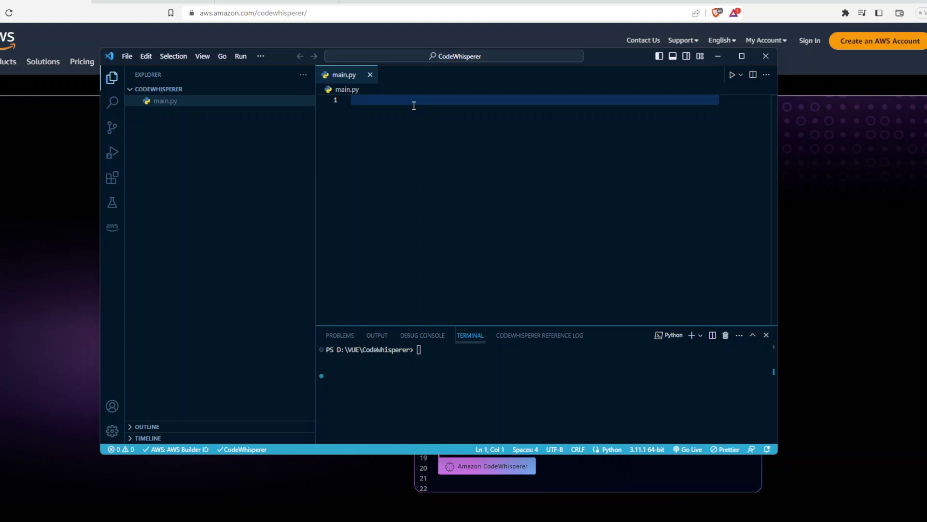
text(#)
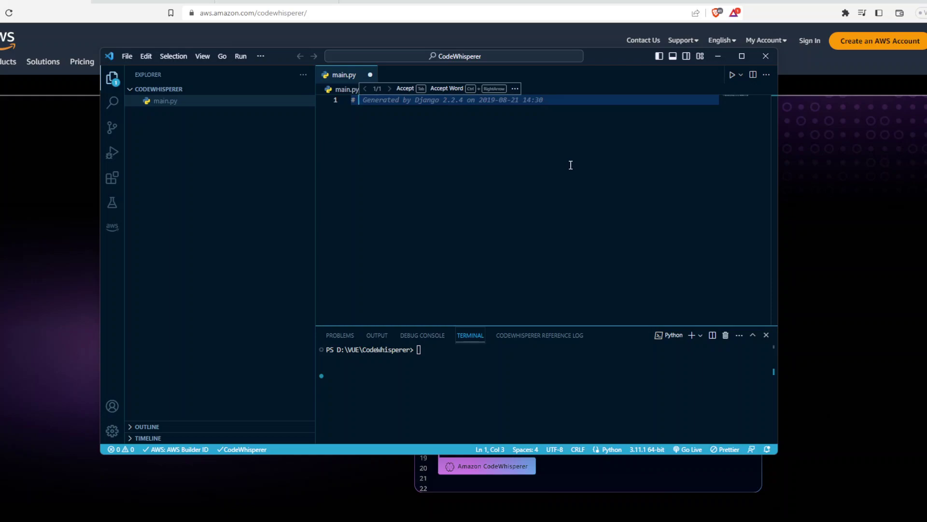
text(remove )
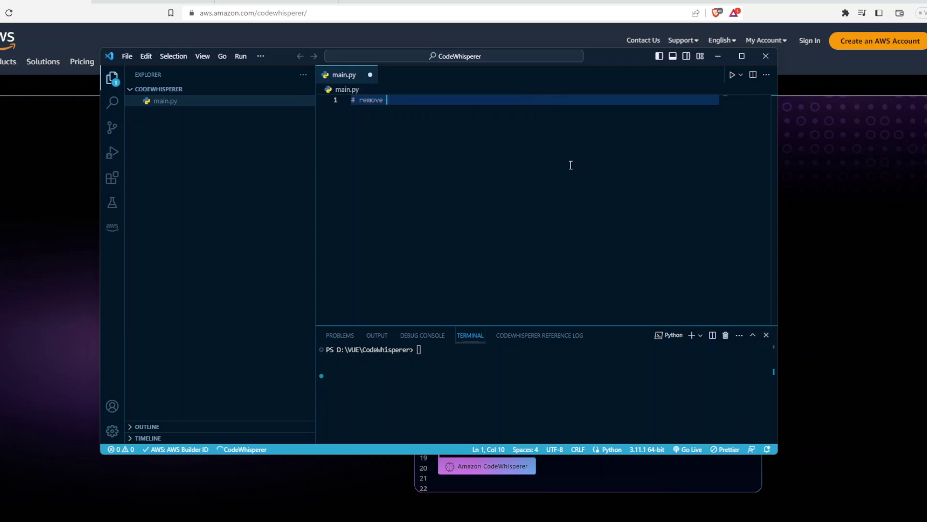
text(pu)
text(nctuations )
text(from a str)
text(ing)
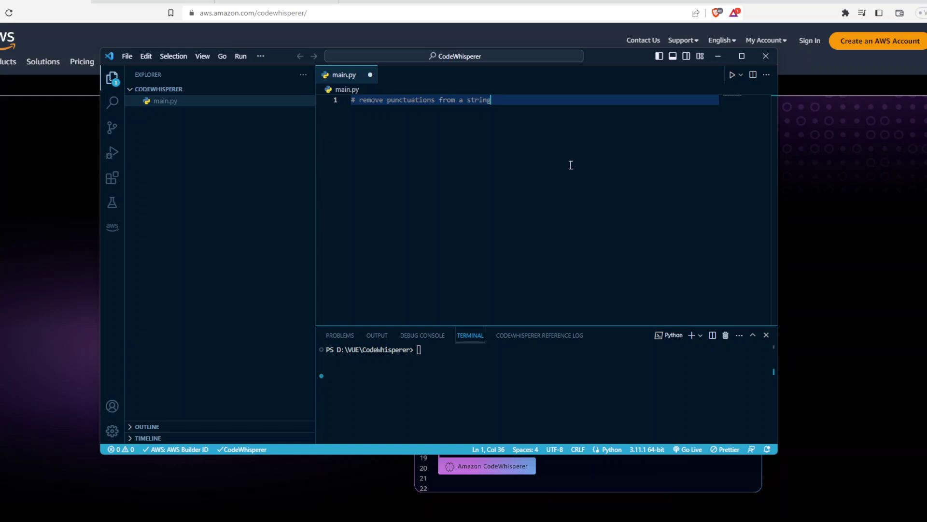
Accept CodeWhisperer's remove_punctuations definition and body, add two blank lines, and select lines 2-8
key(Return)
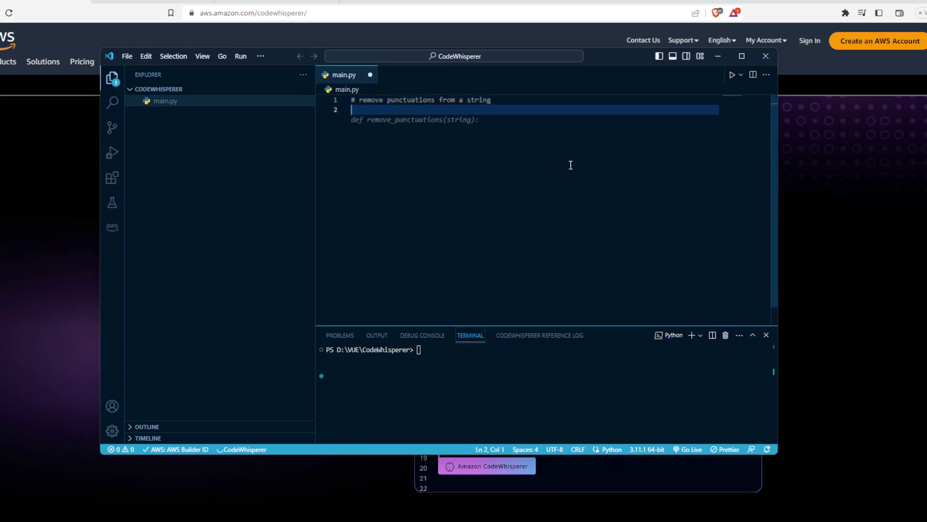
key(Tab)
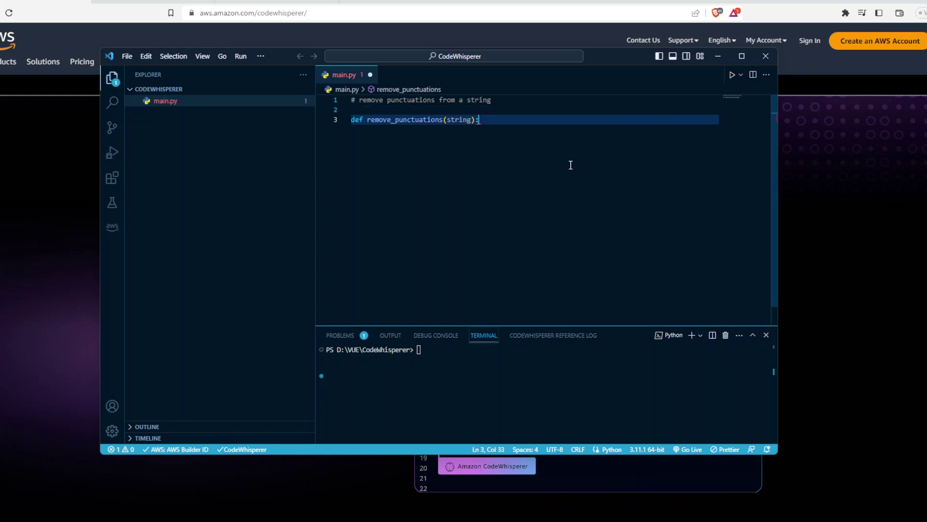
key(Return)
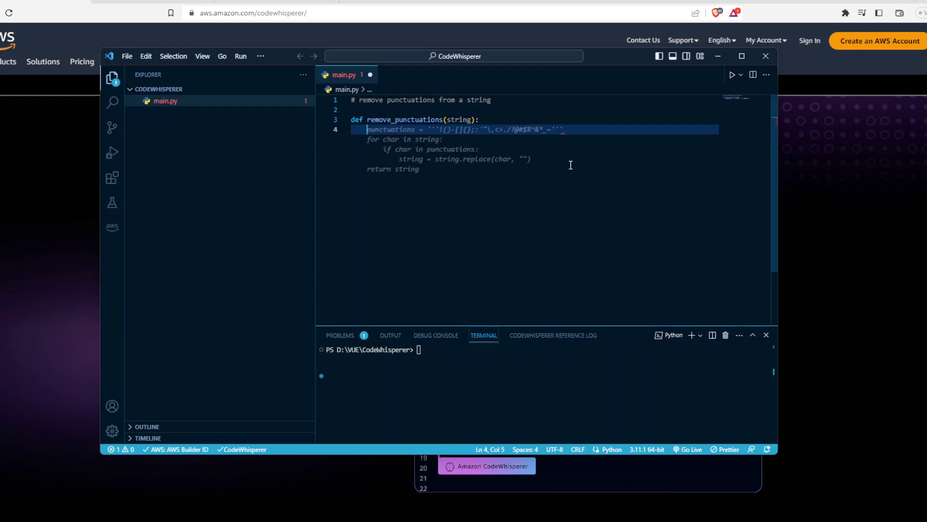
key(Tab)
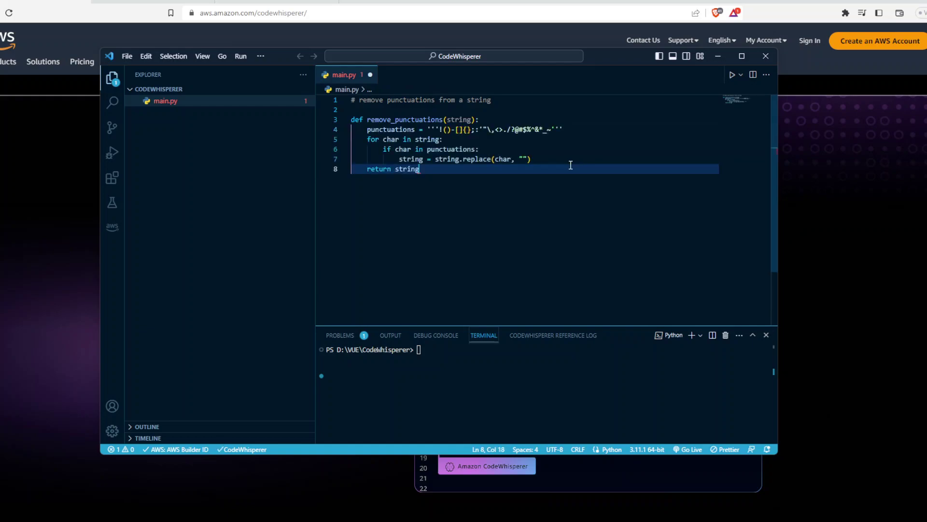
key(Return)
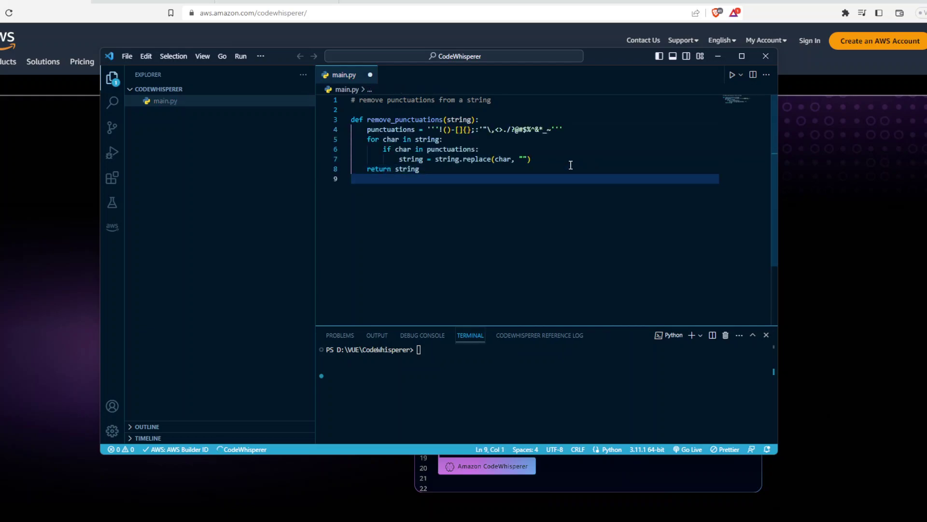
key(Return)
drag(420, 169, 344, 114)
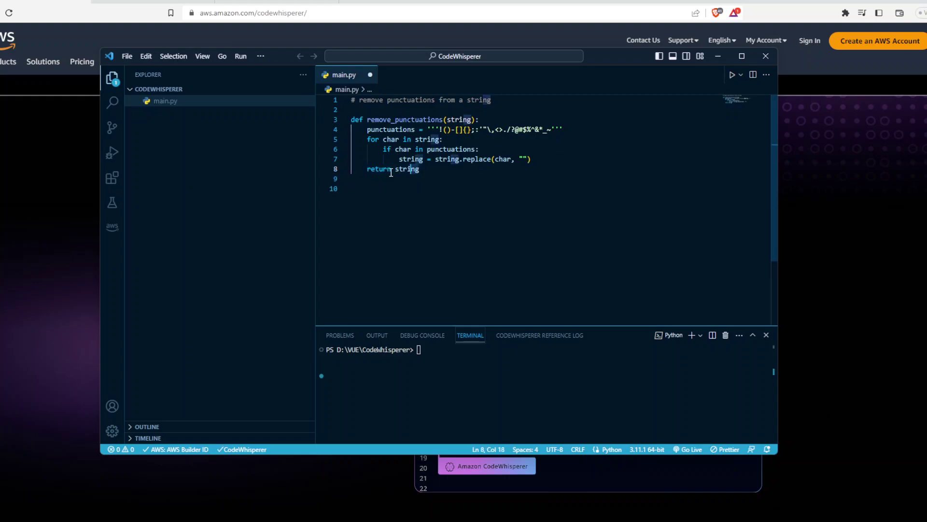
Accept print(remove_punctuations("Hello, World!")) on line 10, then pick out its comma and exclamation mark
click(362, 191)
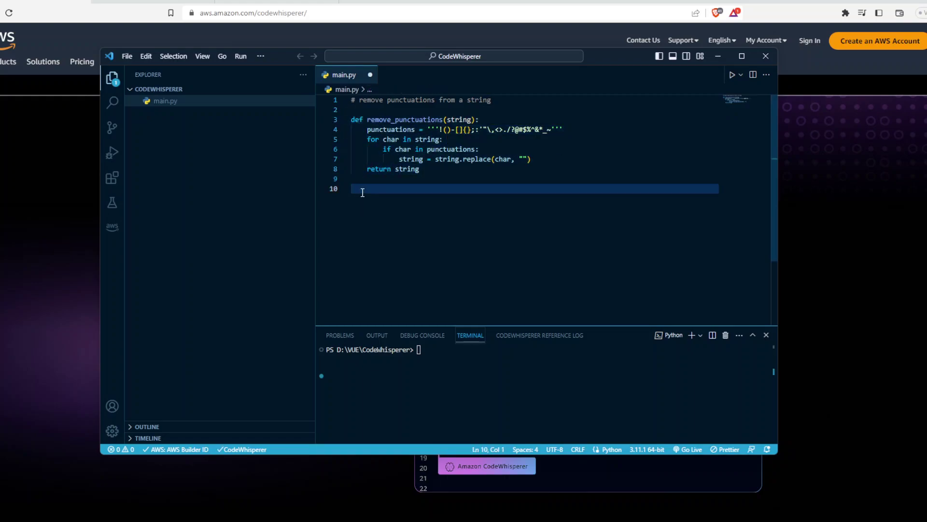
text(print()
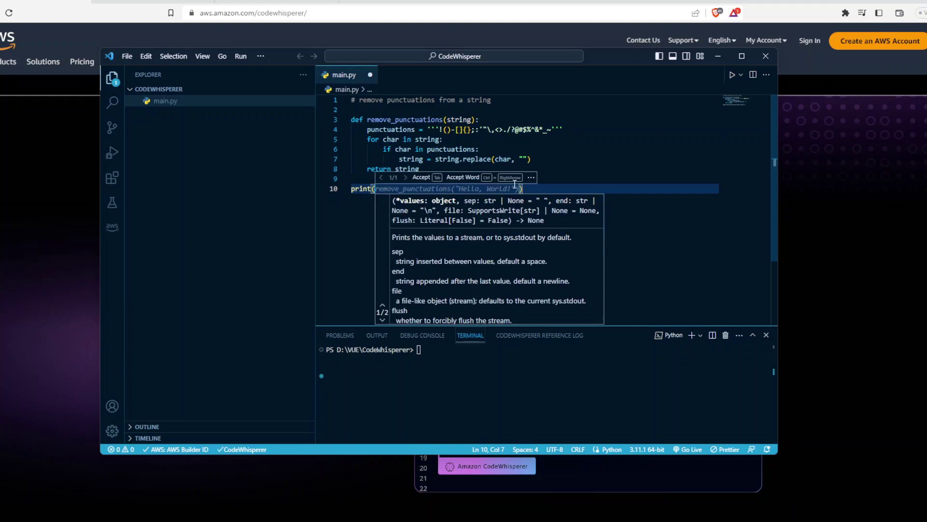
key(Tab)
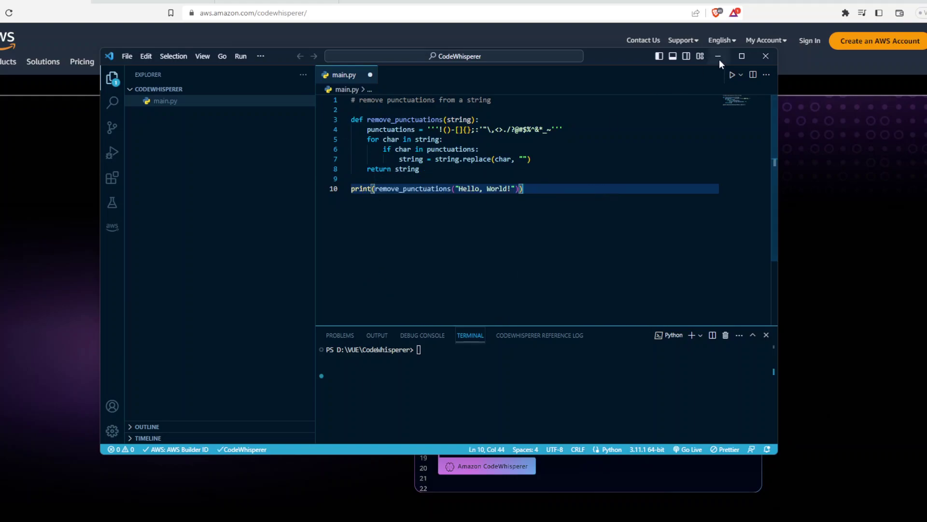
double_click(482, 190)
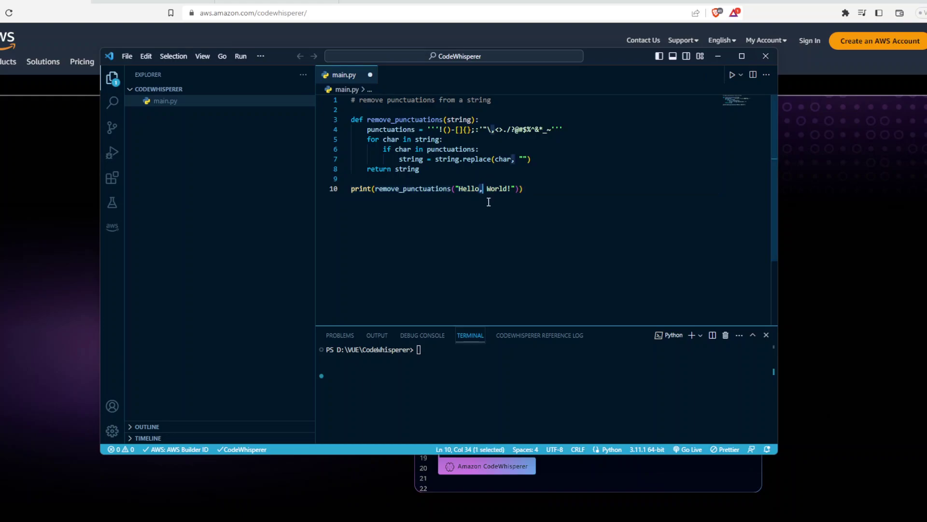
double_click(510, 189)
Select the entire main.py script, from its end back to the top
key(End)
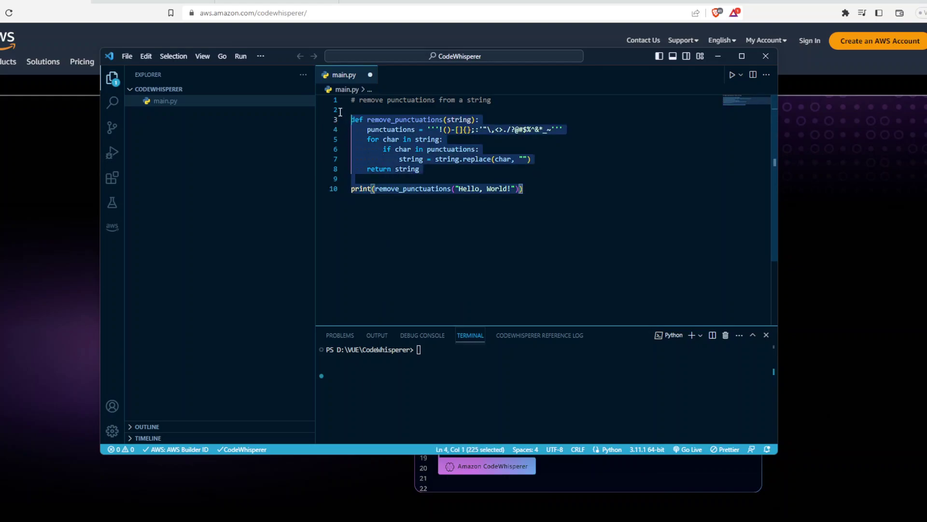
key(ctrl+shift+Home)
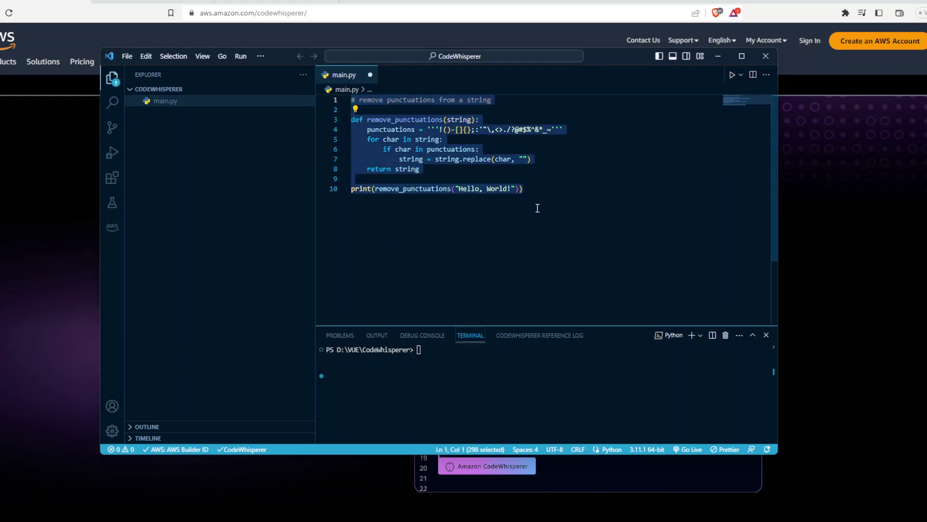